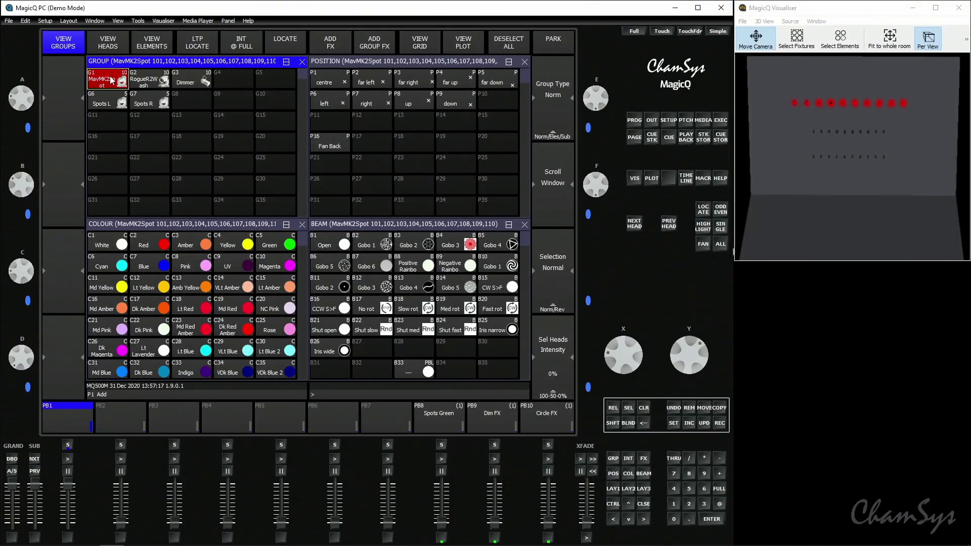
Locate the MavMK2Spot group, tilt its heads to about 45 and colour them red
left_click(702, 208)
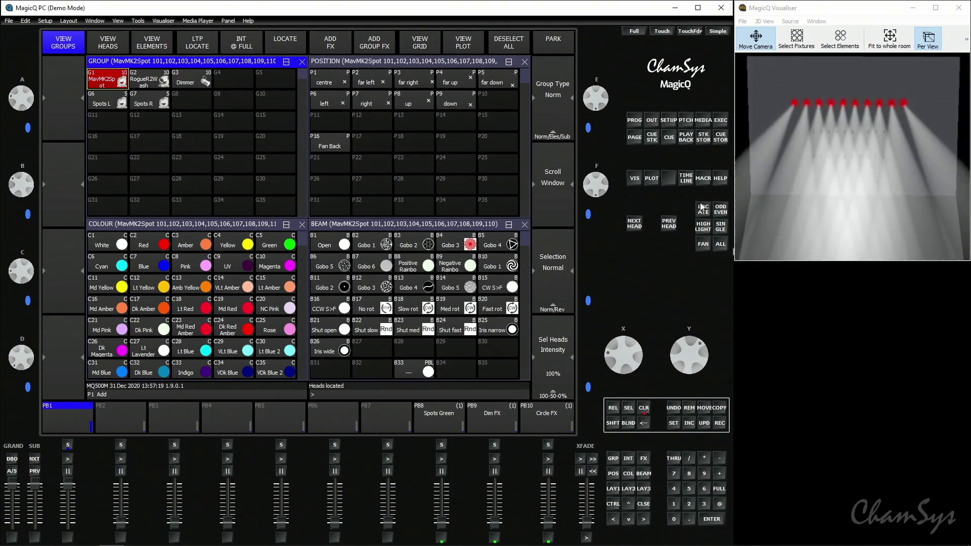
key("alt+p")
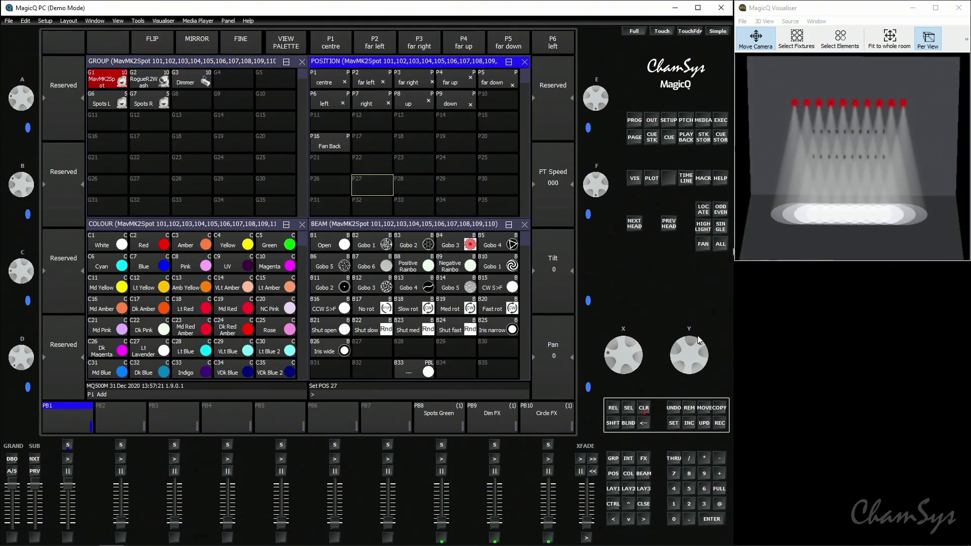
left_click_drag(699, 340, 700, 364)
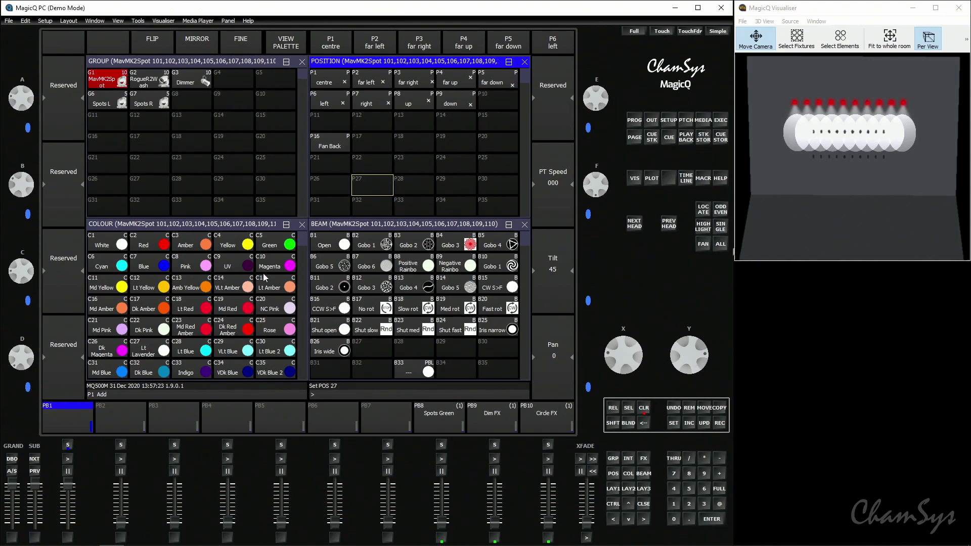
left_click(149, 246)
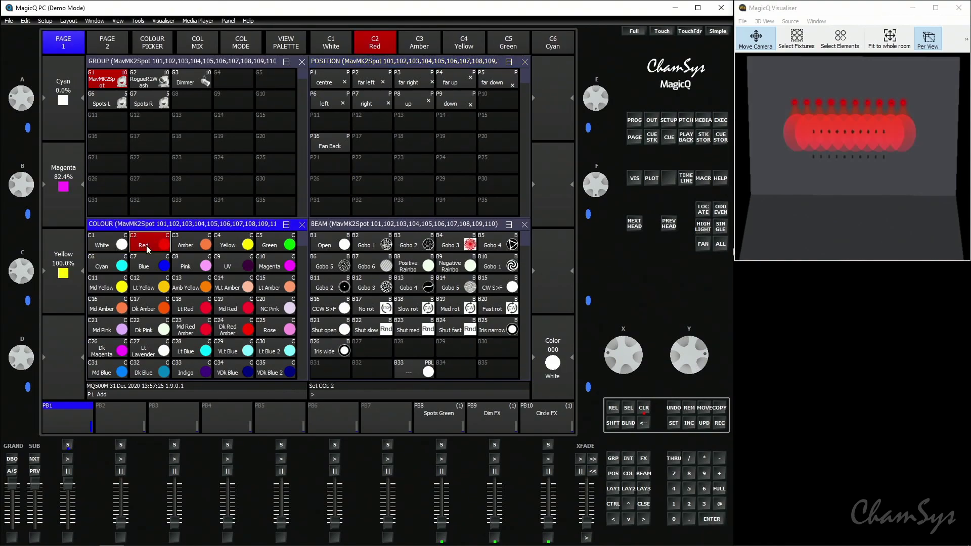
Record the red spot look as the first cue on playback PB1 and clear the programmer
left_click(719, 423)
left_click(51, 417)
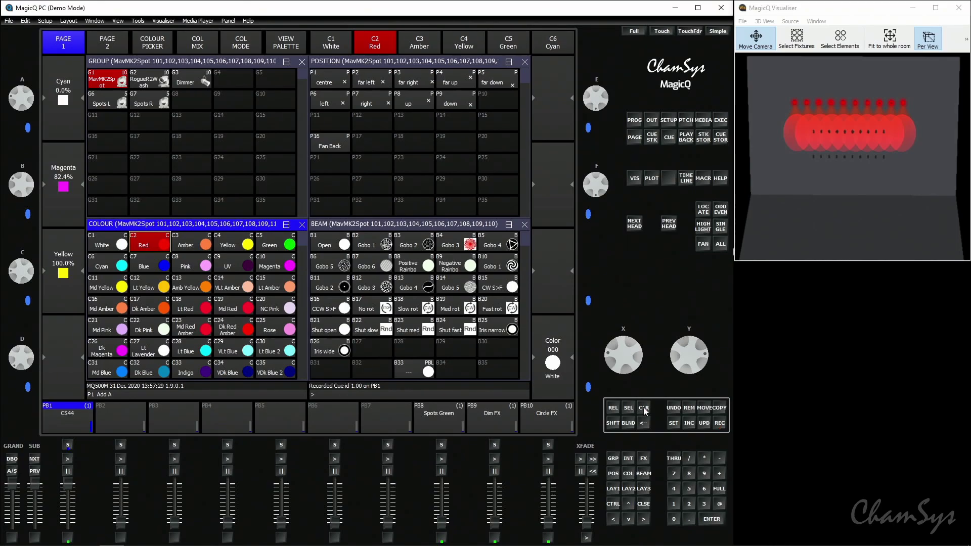
left_click(643, 408)
Locate the RogueR2Wash group, tilt it to about -23 and fan out its pan to about 114
left_click(150, 85)
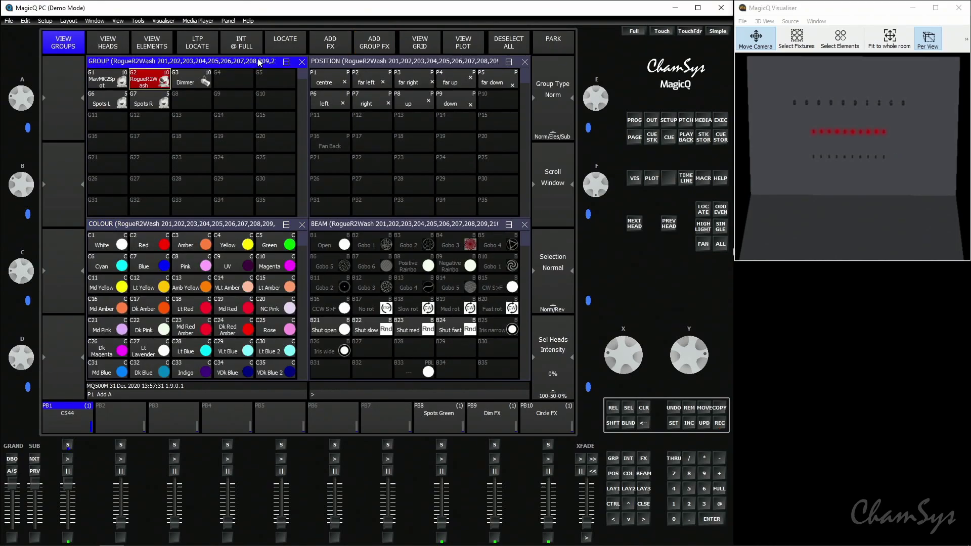
left_click(287, 44)
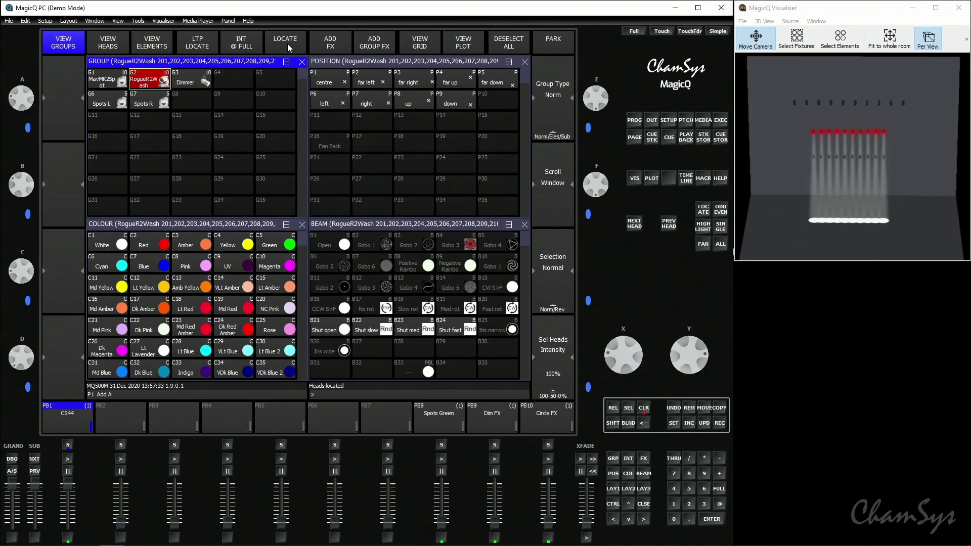
left_click(352, 65)
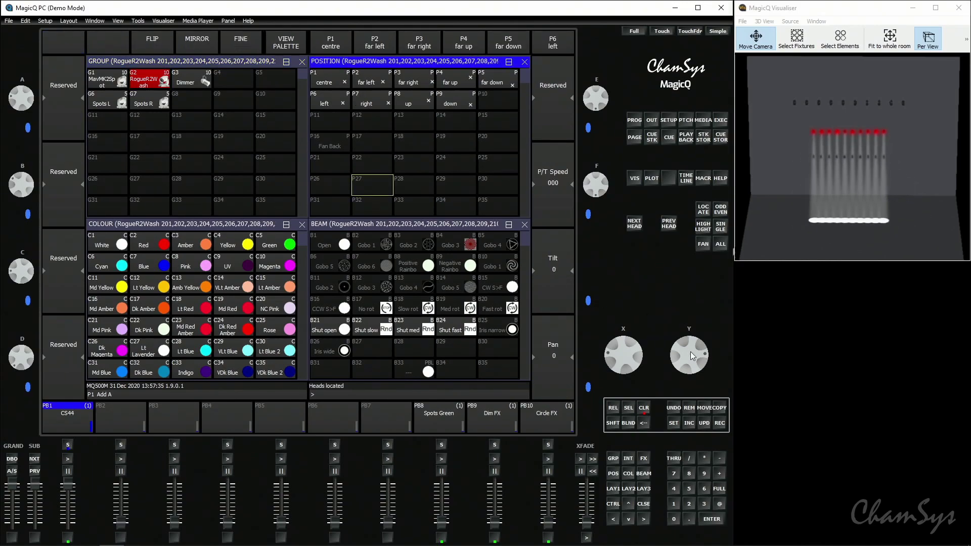
left_click_drag(690, 353, 694, 341)
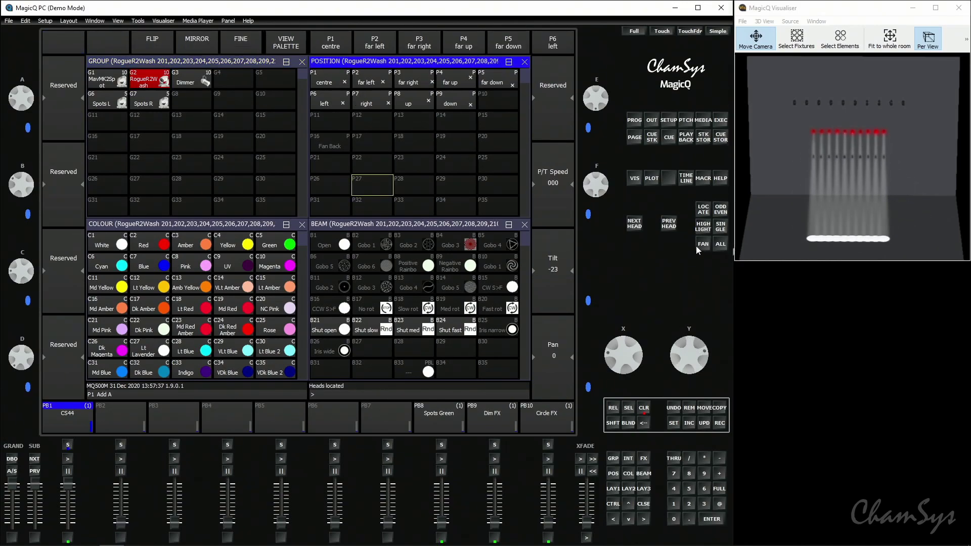
left_click_drag(629, 350, 629, 340)
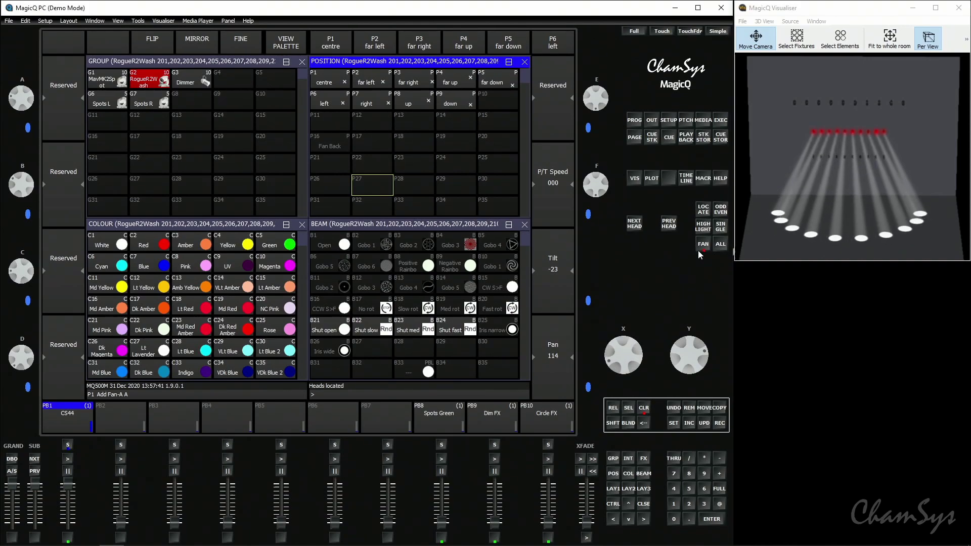
Open the wash heads' zoom fully to 255 and colour them yellow
left_click(410, 224)
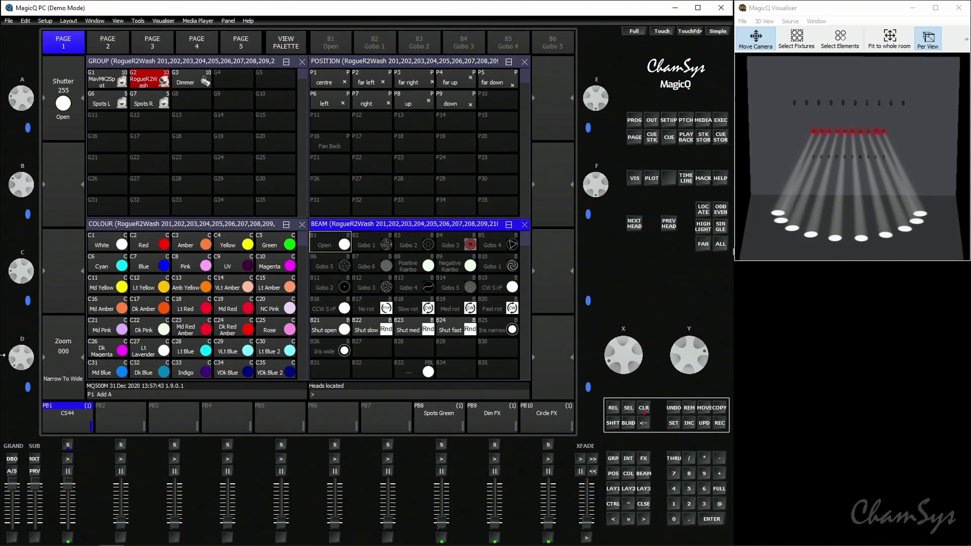
left_click_drag(19, 360, 36, 433)
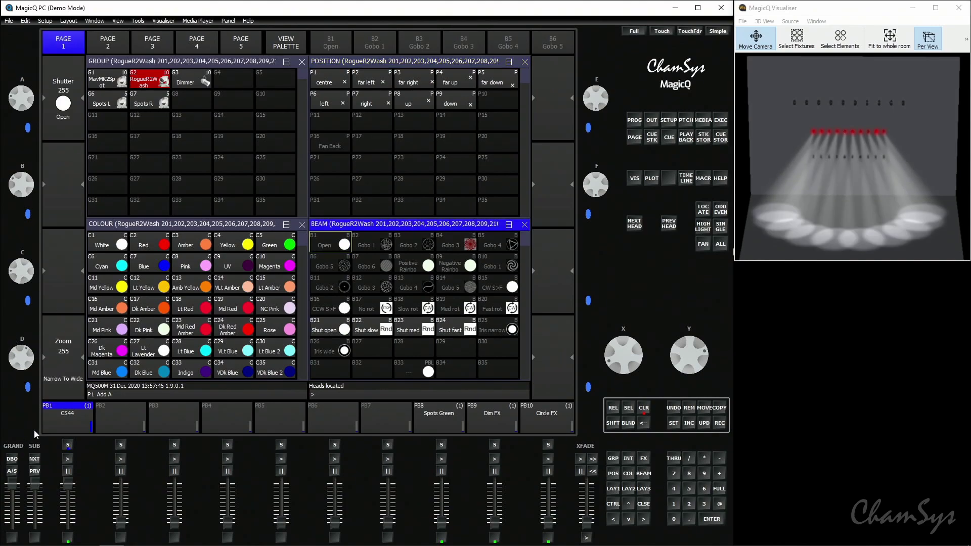
left_click(240, 248)
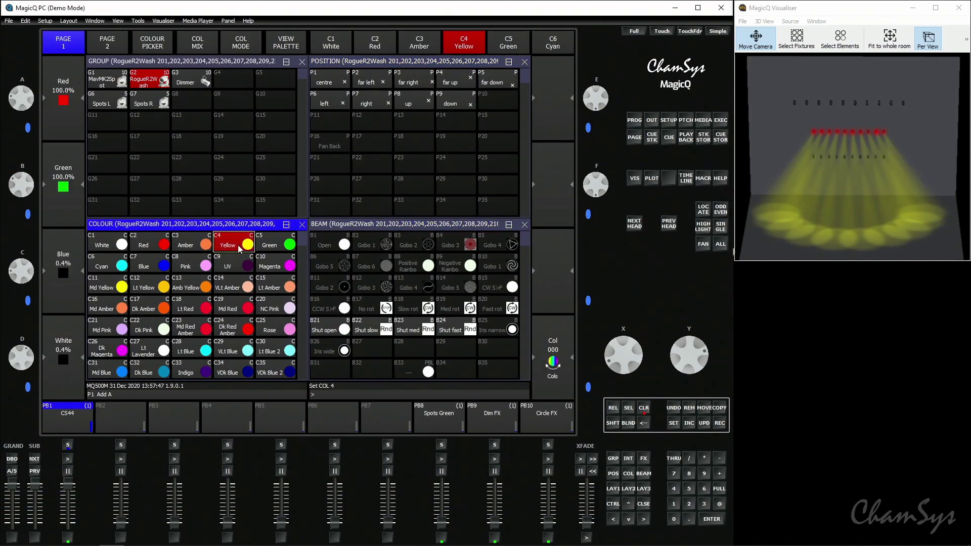
Record the yellow wash look as the second cue on playback PB1 and clear the programmer
left_click(719, 422)
left_click(79, 422)
left_click(643, 408)
Locate the MavMK2Spot group, colour it magenta and tilt it to about -23
left_click(111, 83)
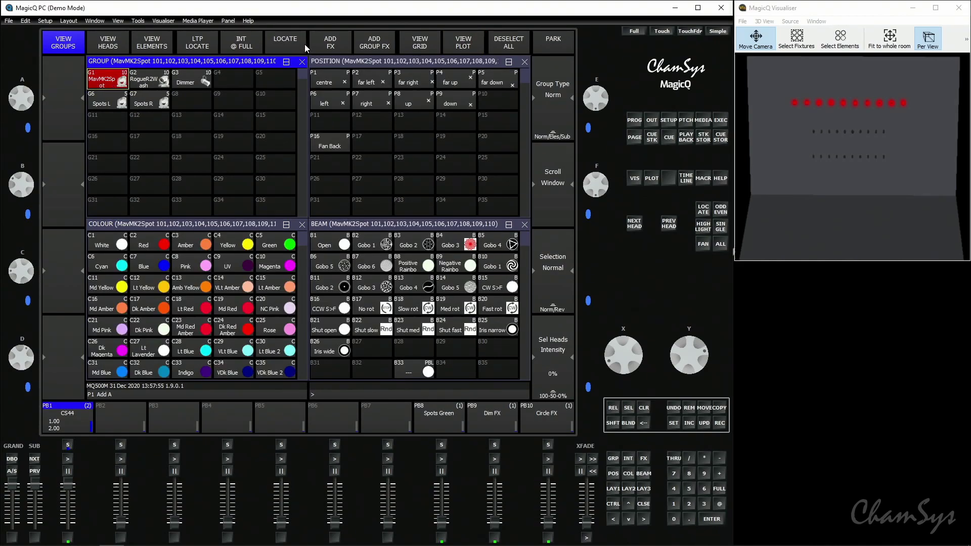
left_click(284, 41)
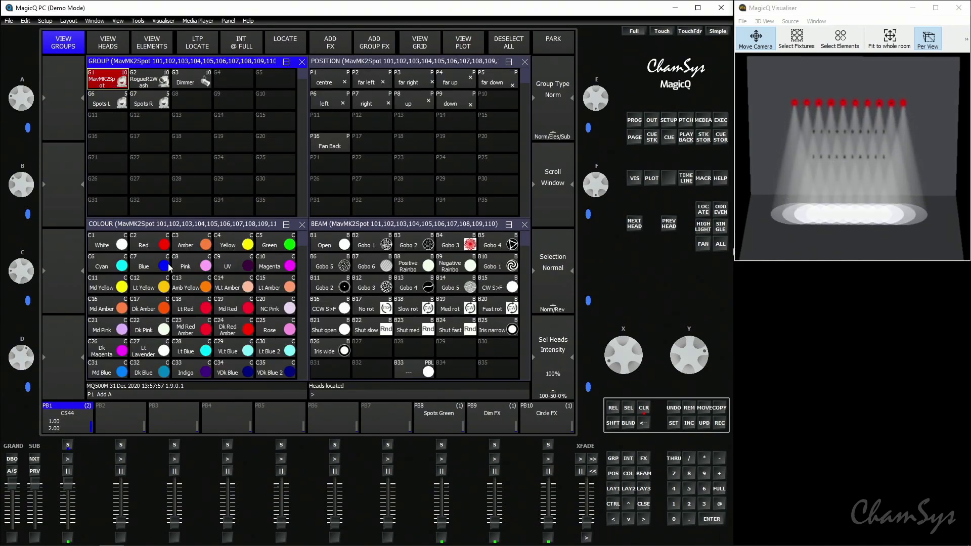
left_click(262, 266)
left_click(405, 193)
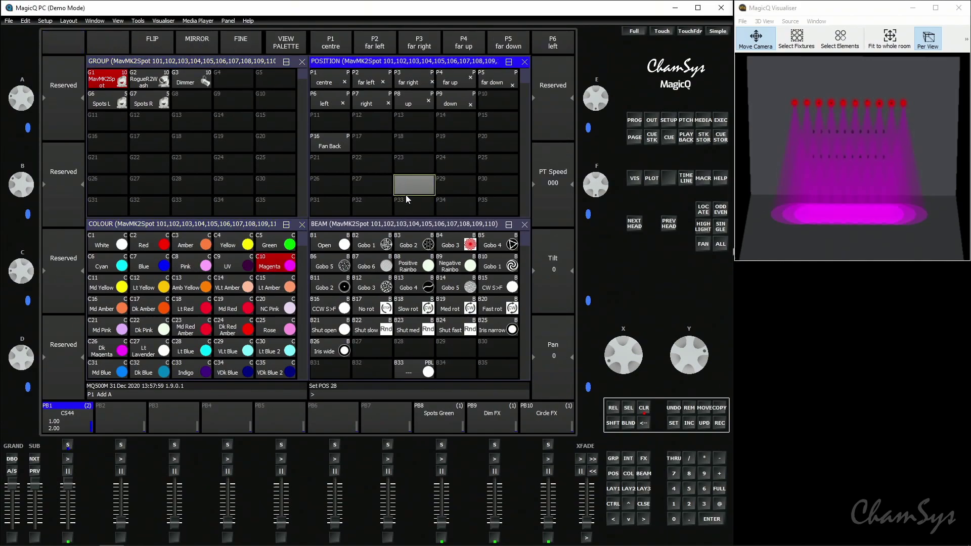
left_click_drag(681, 344, 684, 334)
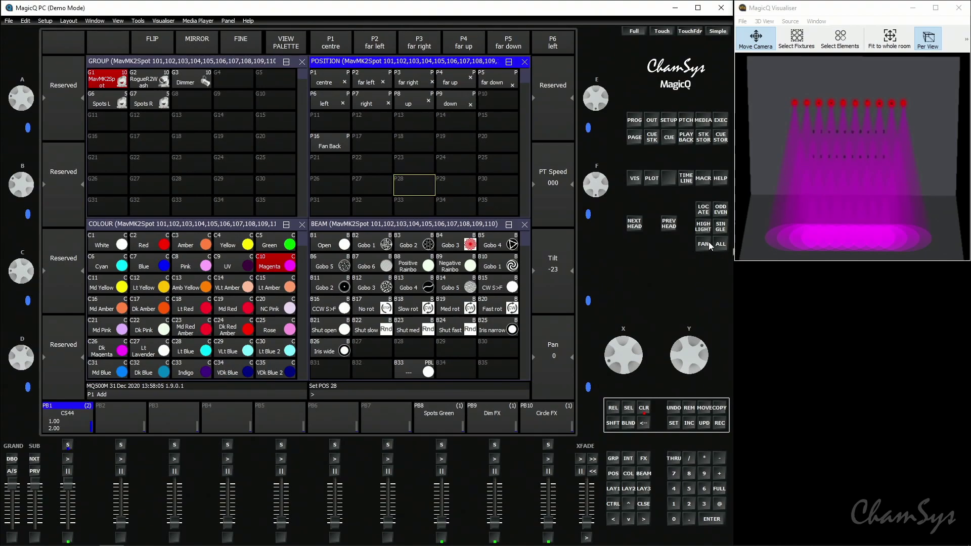
Pan the odd spot heads to about 30 and the even ones to about -44, ending with all heads selected
left_click(719, 211)
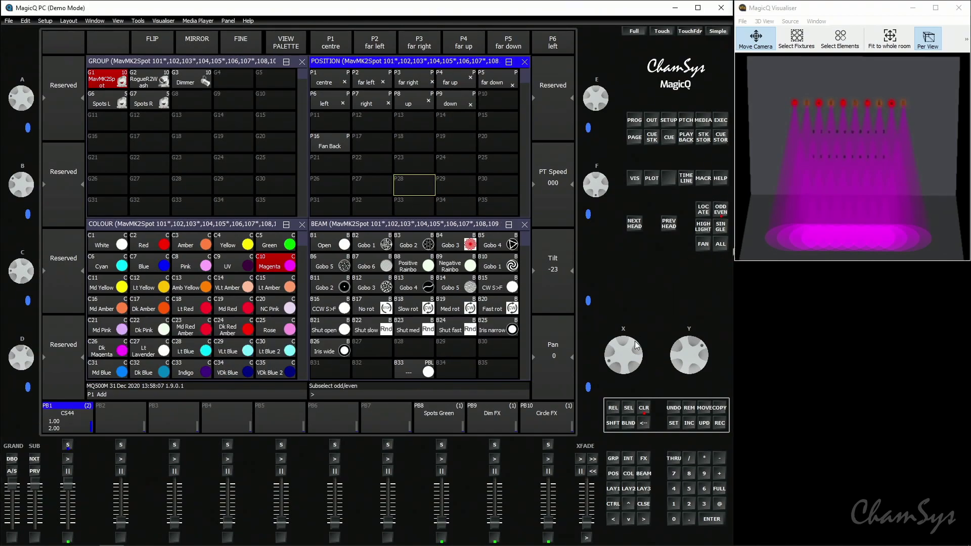
mouse_move(635, 341)
left_mouse_down()
mouse_move(630, 356)
mouse_move(629, 346)
left_mouse_up()
left_click(721, 213)
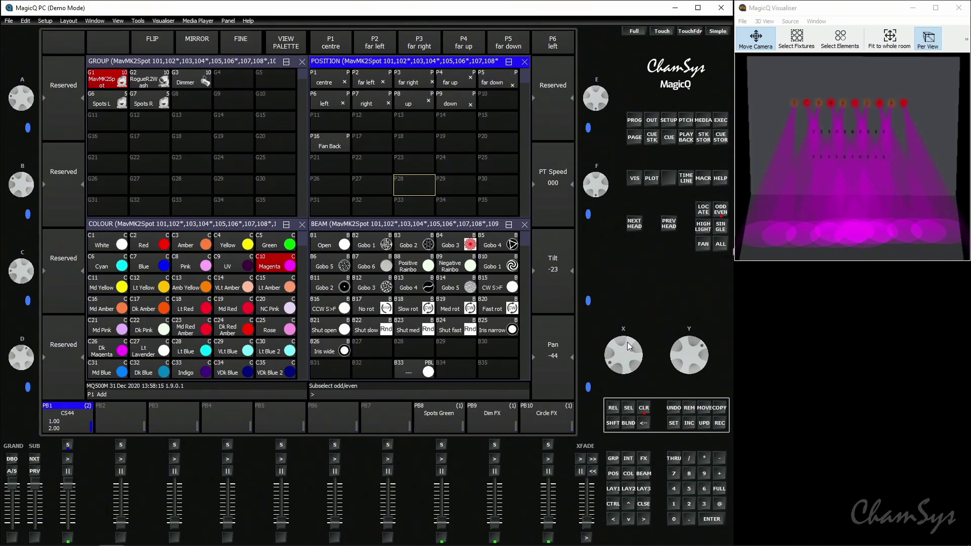
left_click(720, 245)
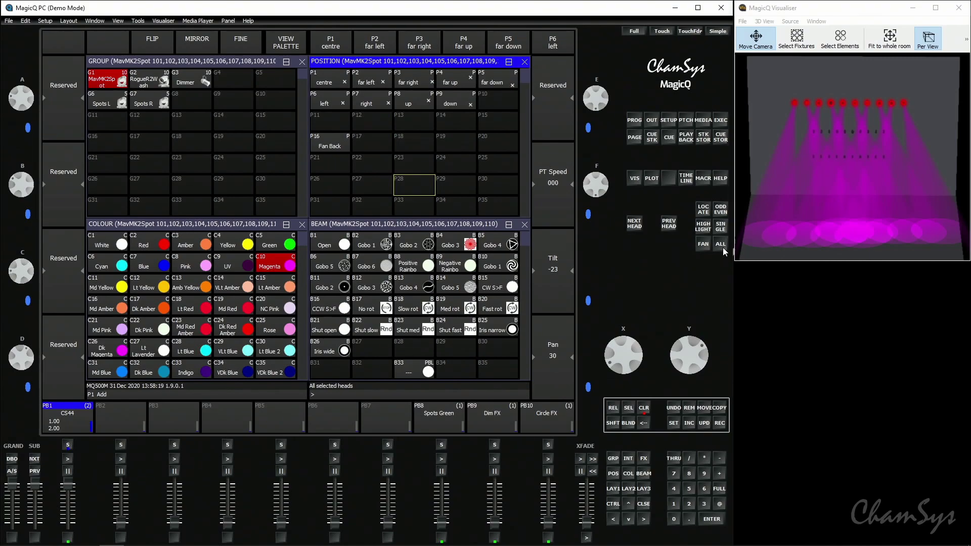
Record the magenta spot look as the third cue on playback PB1 and clear the programmer
left_click(719, 424)
left_click(63, 411)
left_click(644, 408)
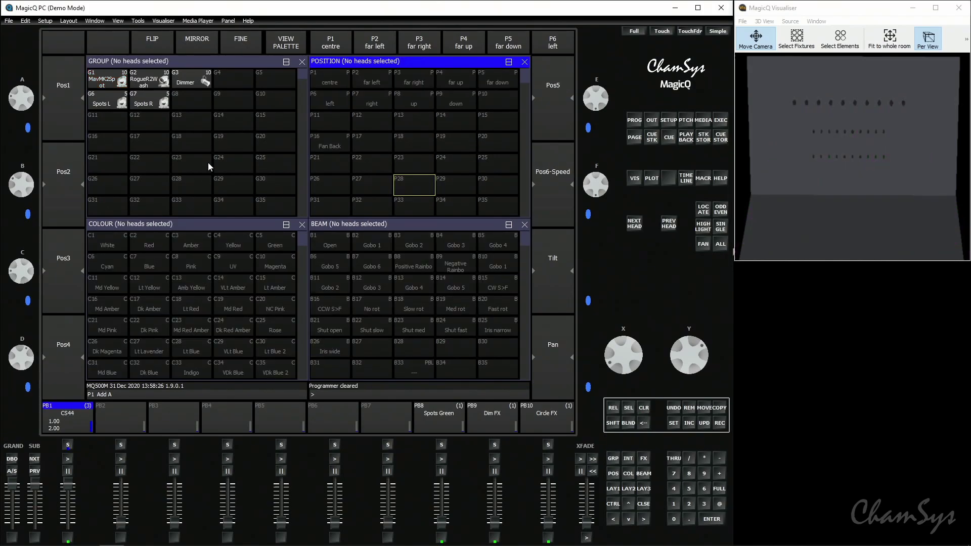
Locate the RogueR2Wash group, colour it blue and tilt it to about 36
left_click(152, 83)
left_click(276, 49)
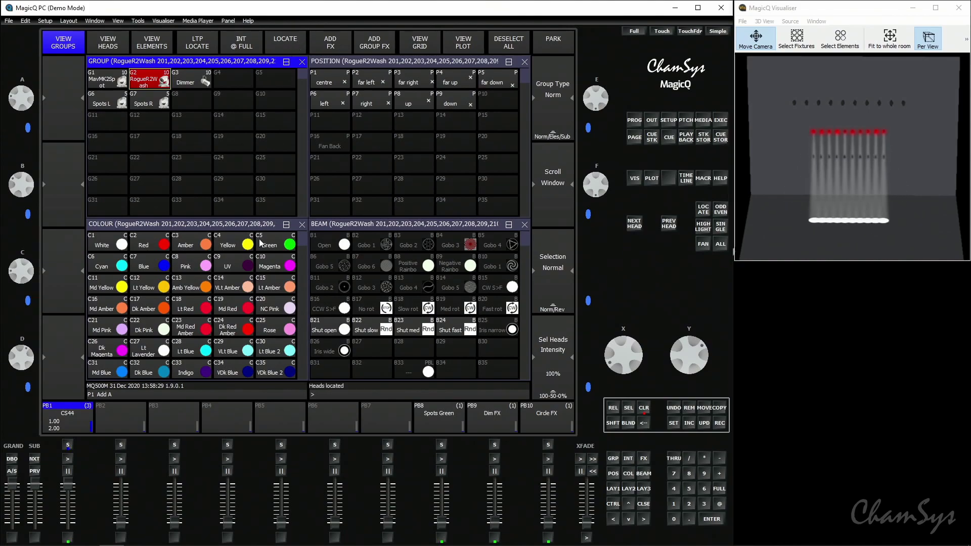
left_click(138, 268)
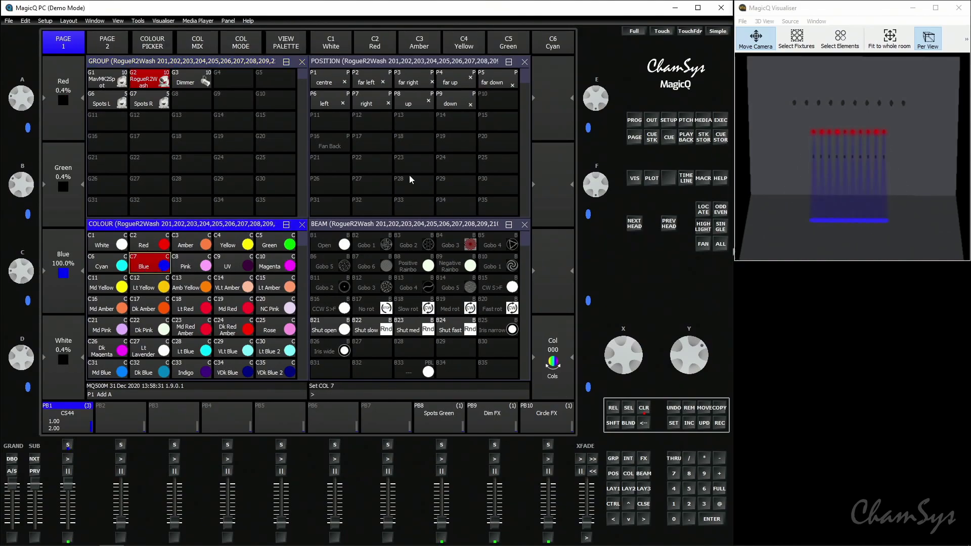
left_click_drag(695, 356, 694, 376)
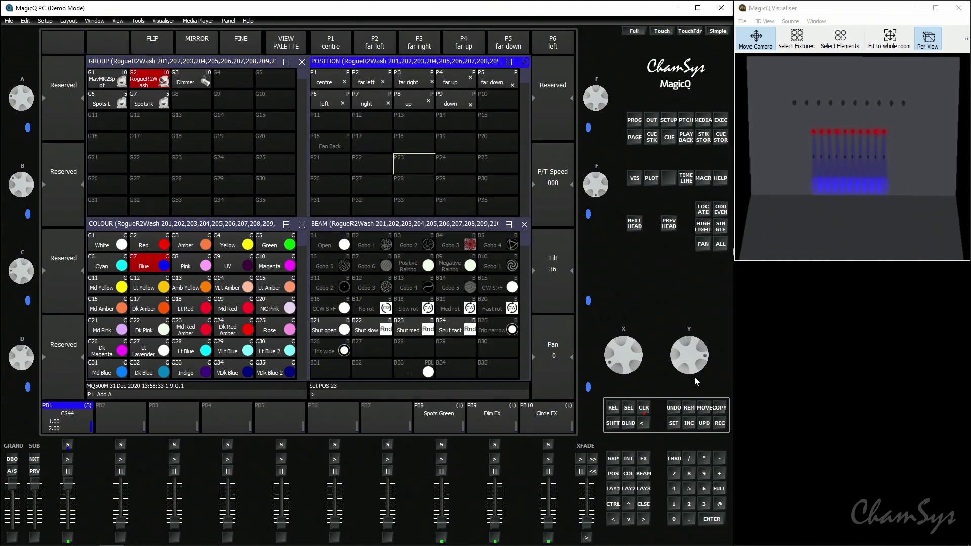
Fan the blue wash heads' pan inwards to about 15, switching Fan mode off when done
left_click(704, 243)
left_click_drag(630, 345, 632, 340)
left_click(704, 247)
Record the blue wash look as the fourth cue on playback PB1 and clear the programmer
left_click(719, 423)
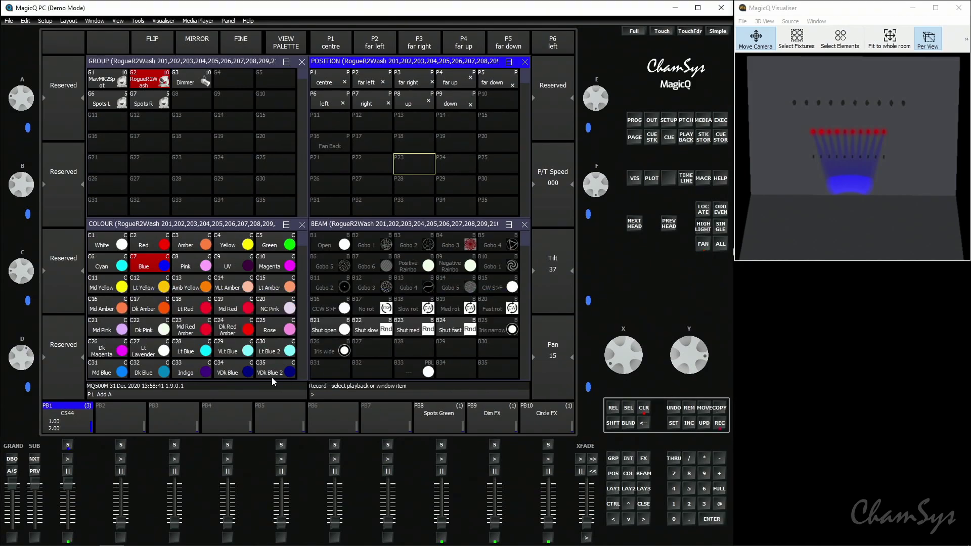
left_click(74, 420)
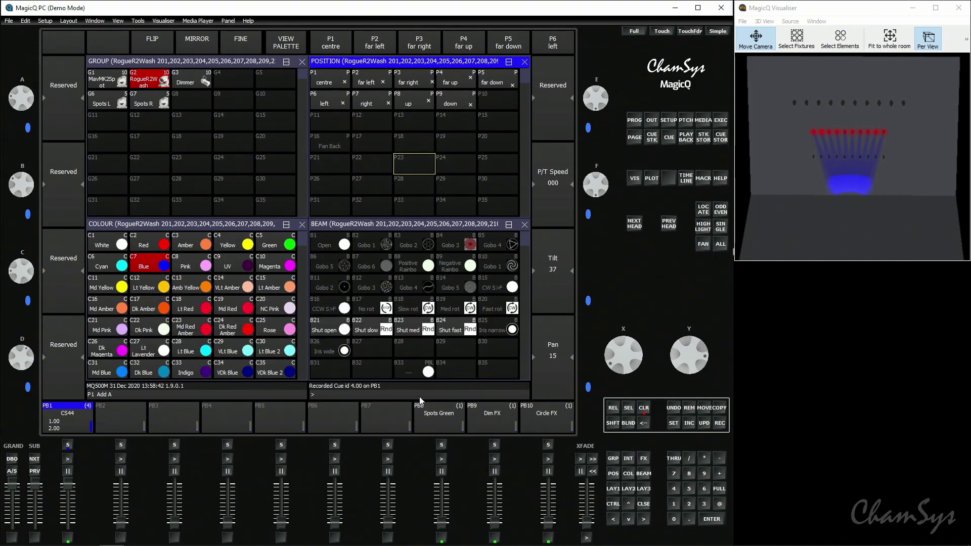
left_click(645, 410)
Open the cue stack of playback PB1 and switch it from chase timing to individual cue timing
left_click(78, 430)
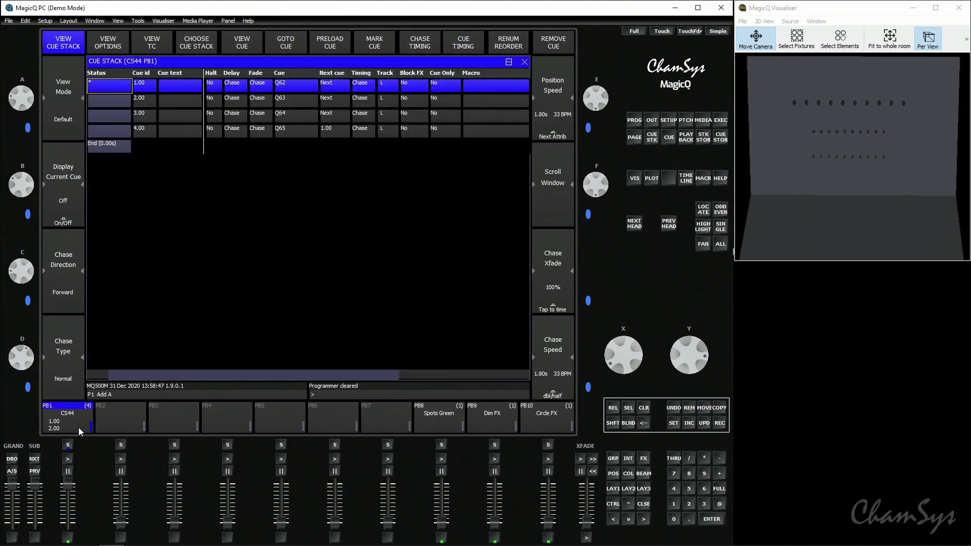
left_click(271, 129)
key("Left")
key("Left")
key("Left")
key("Left")
key("Left")
key("Left")
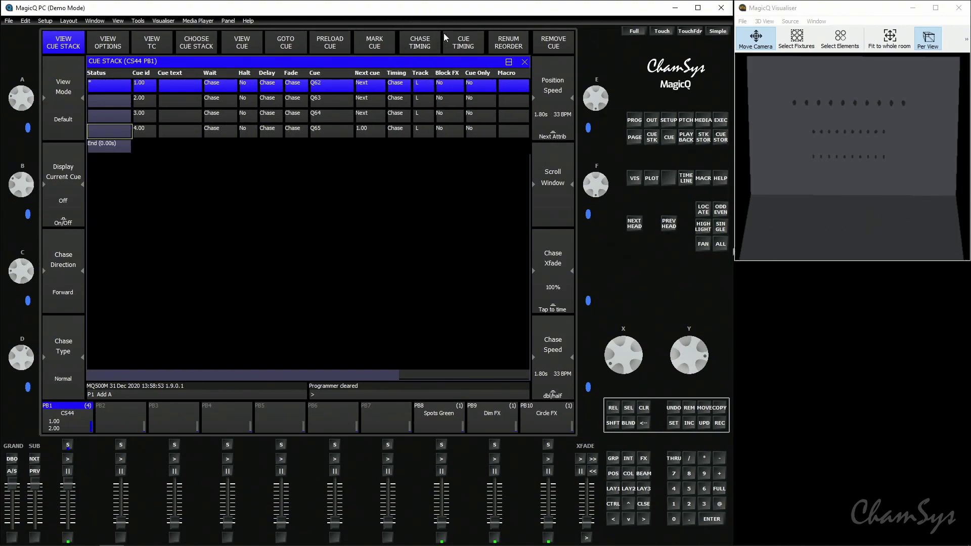
left_click(460, 43)
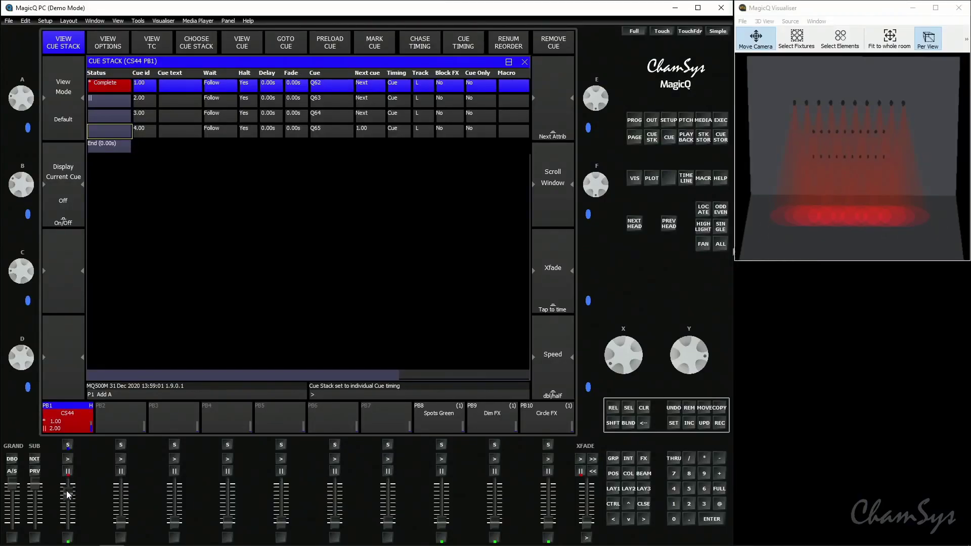
Step playback PB1 through cues 2, 3 and 4 to check each look
left_click(68, 461)
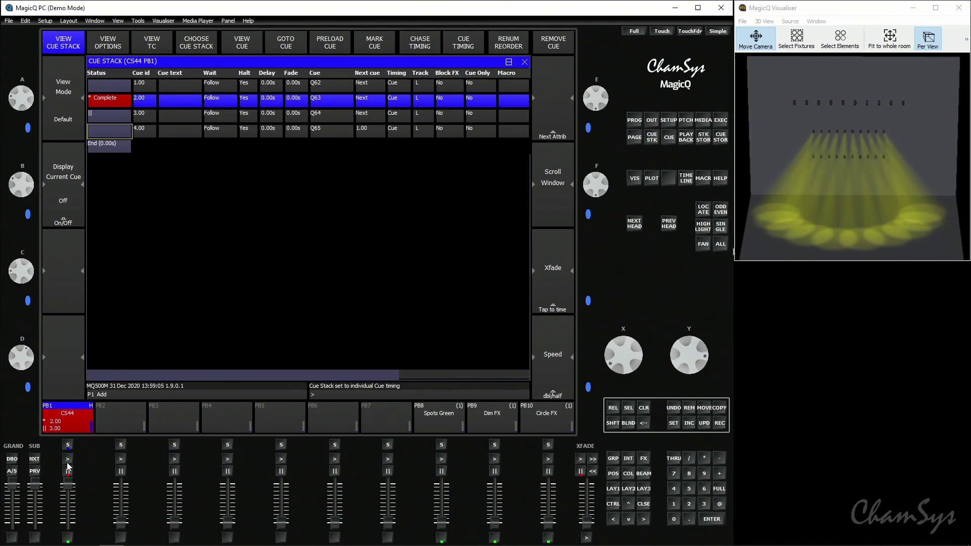
left_click(68, 460)
left_click(68, 460)
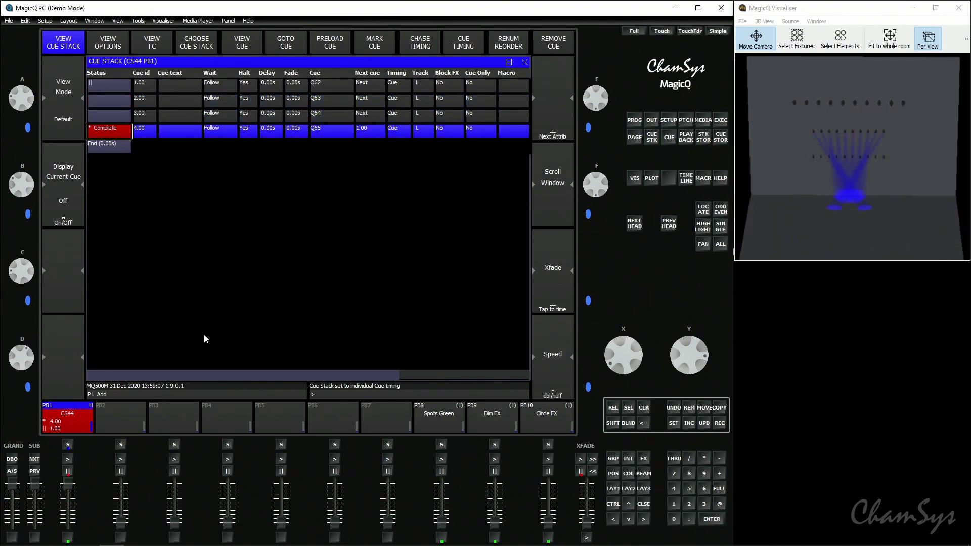
Set the fade time of all four cues on PB1 to 2 seconds and run the cues to test the fades
left_click_drag(288, 84, 289, 133)
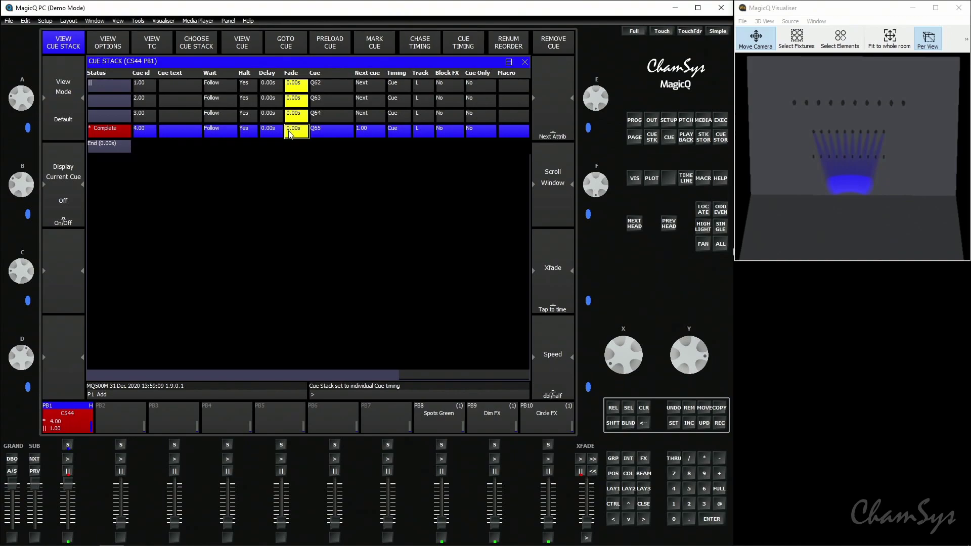
type("2")
left_click(68, 460)
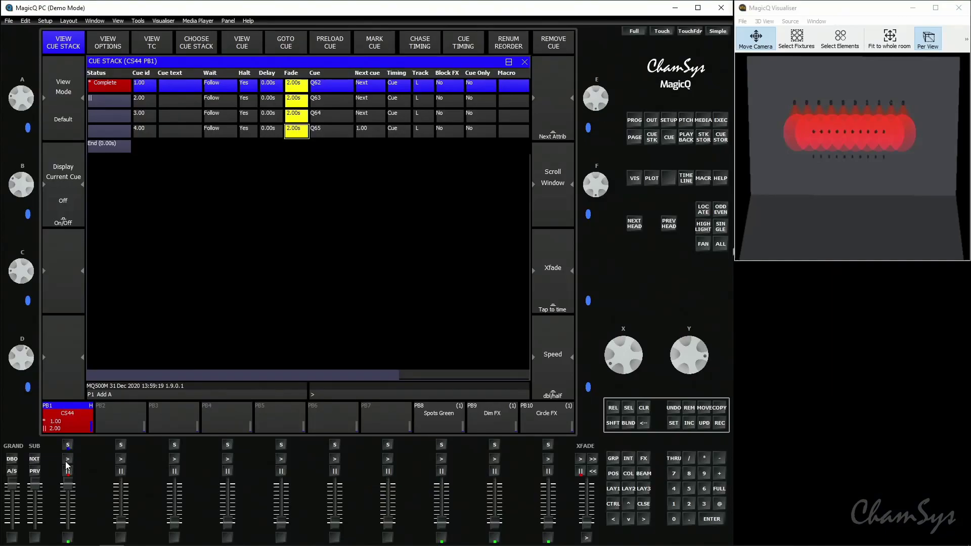
left_click(68, 461)
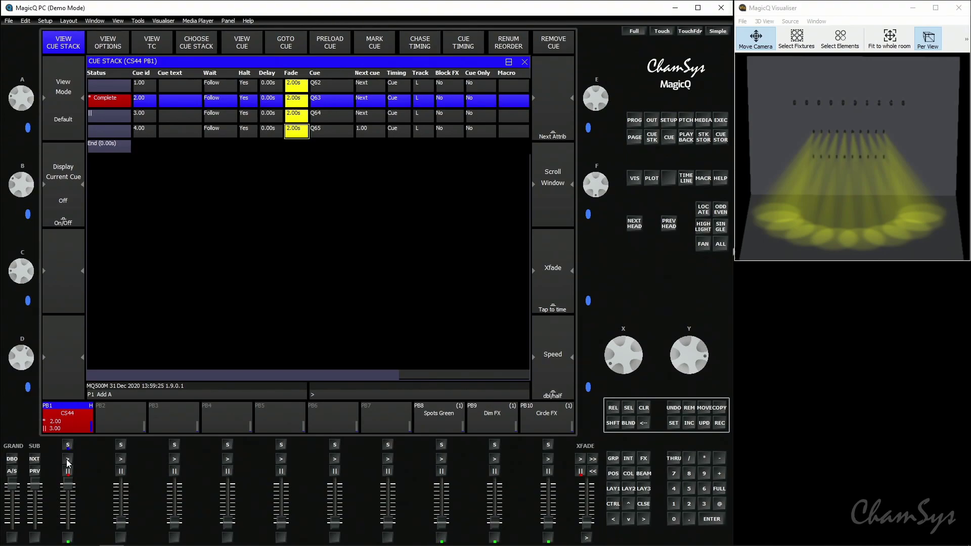
left_click(67, 461)
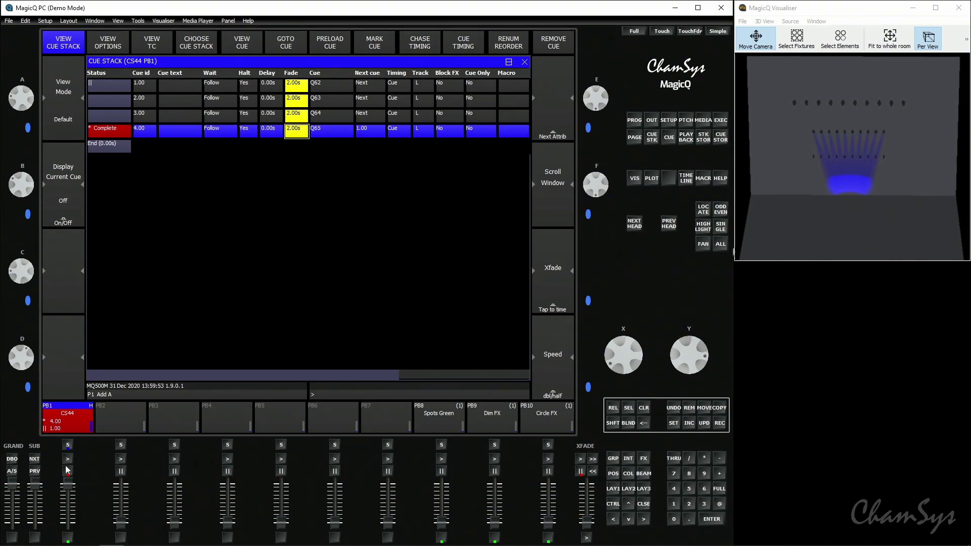
Fade out playback PB1 and set its Move when dark option to Yes
left_click_drag(68, 484, 75, 512)
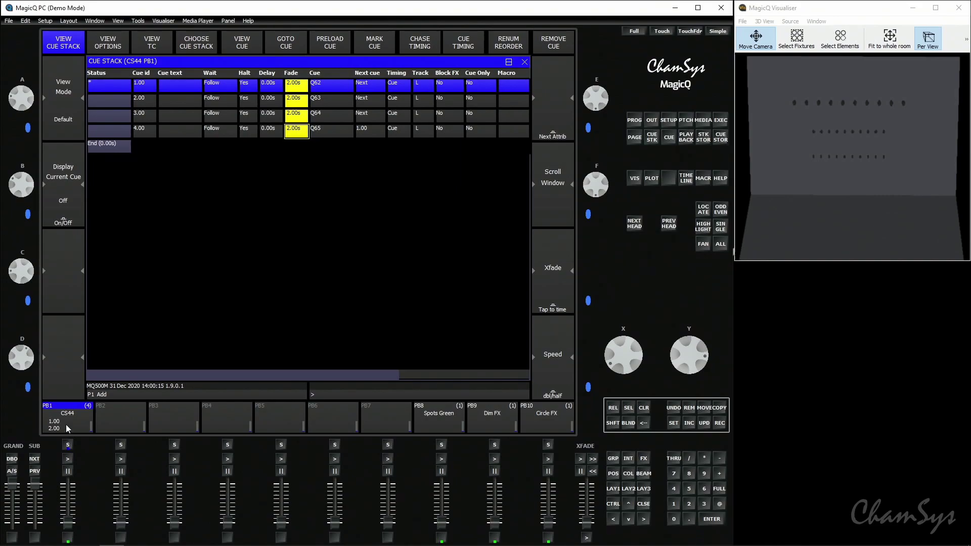
key("F2")
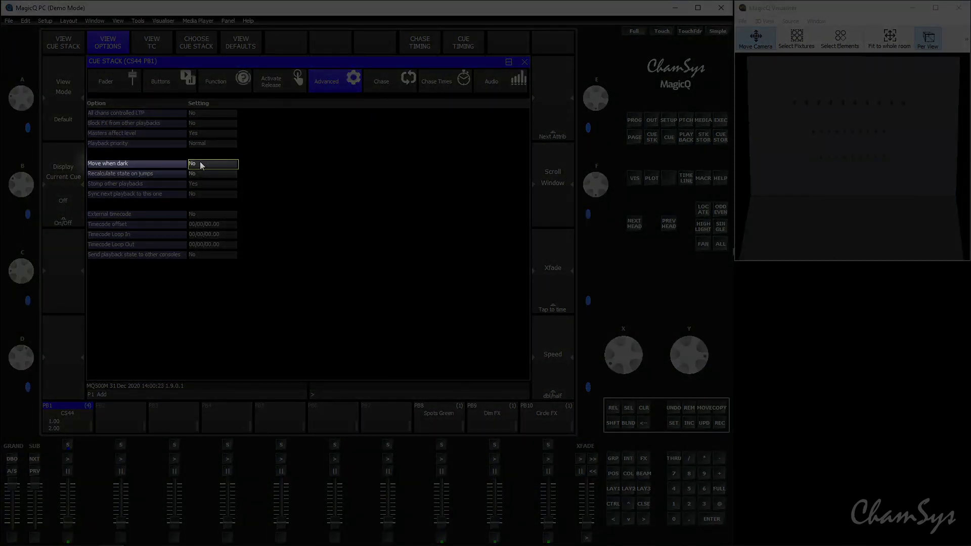
left_click(201, 164)
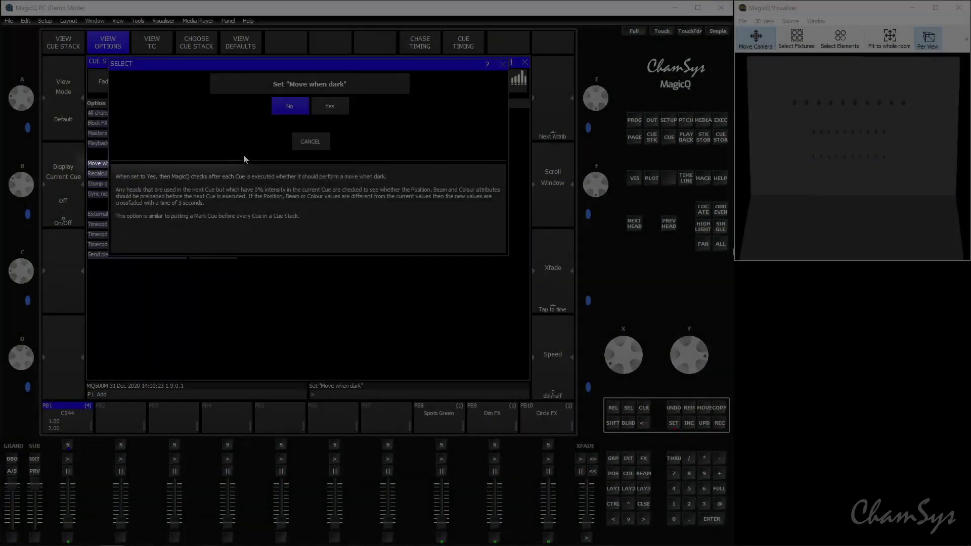
left_click(327, 105)
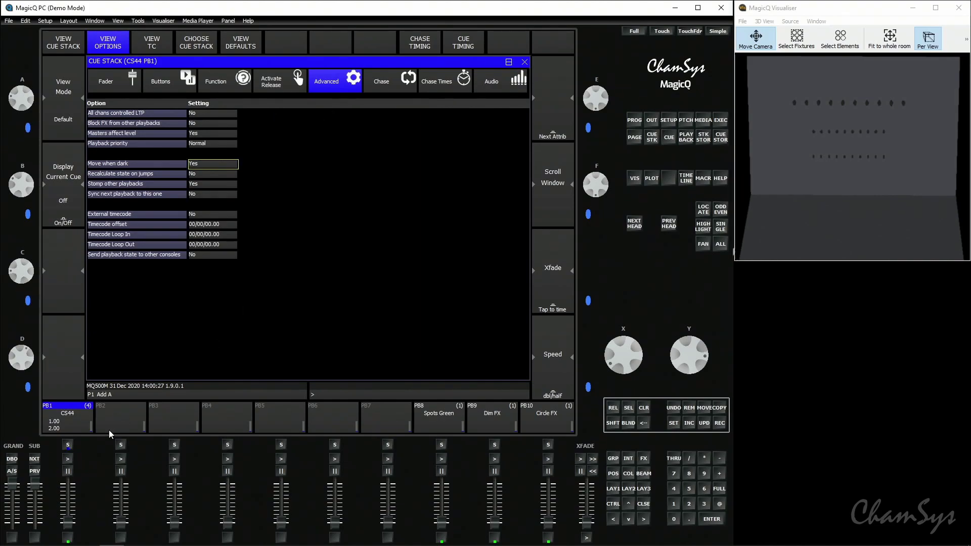
Bring playback PB1 up and run its cue stack through the four cues to check the Move when dark behaviour
left_click_drag(68, 522, 68, 483)
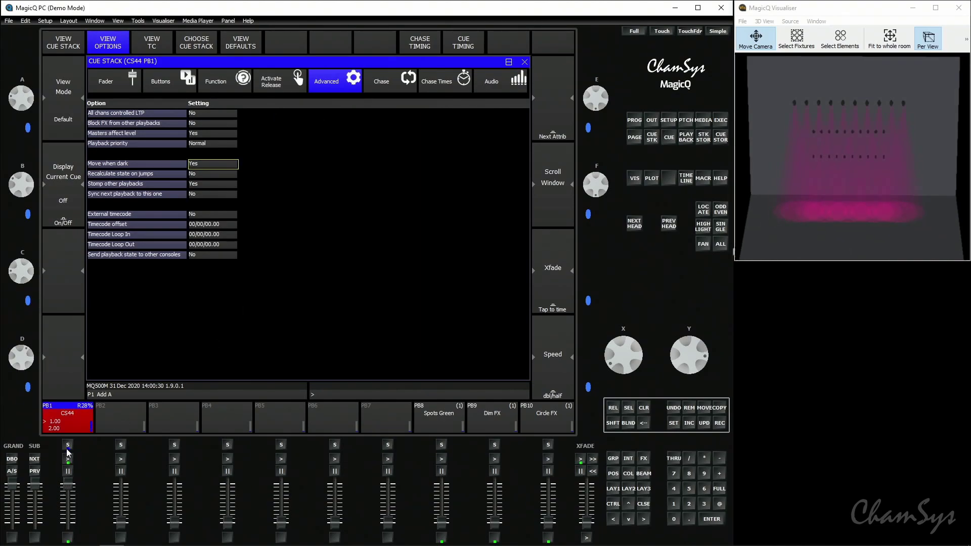
left_click(68, 446)
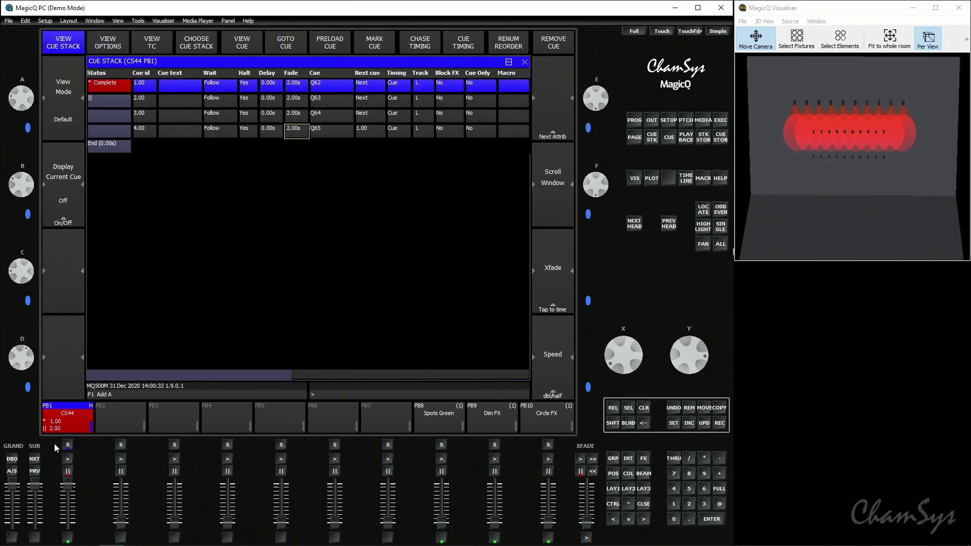
left_click(64, 457)
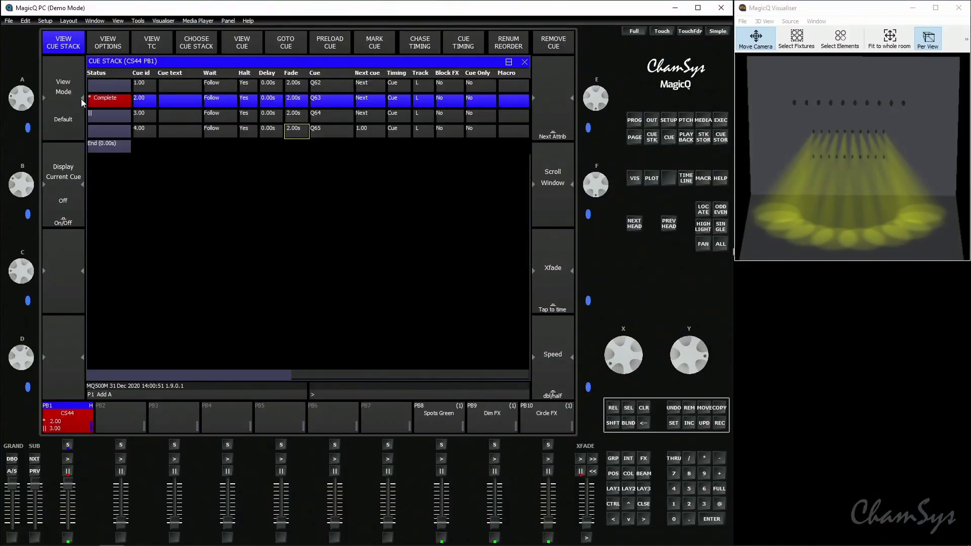
left_click(68, 457)
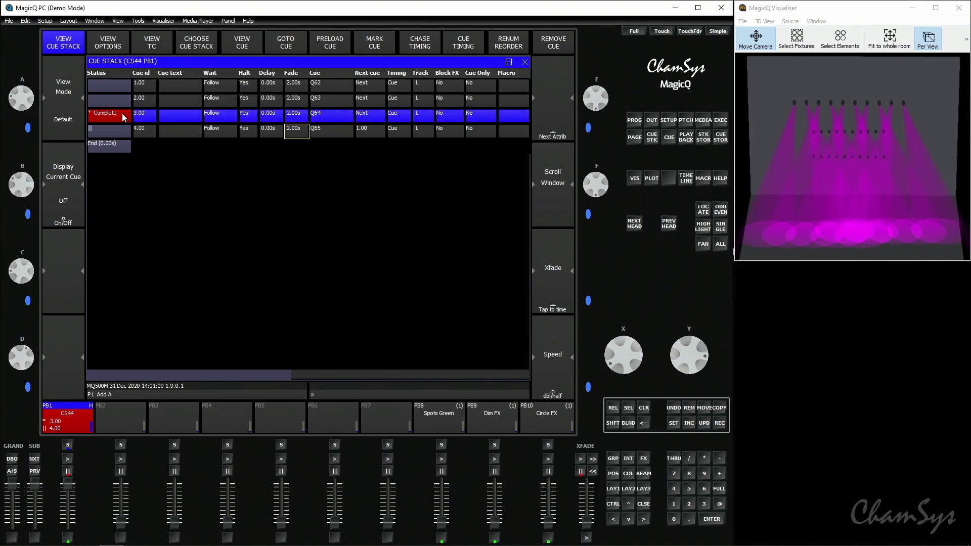
left_click(67, 459)
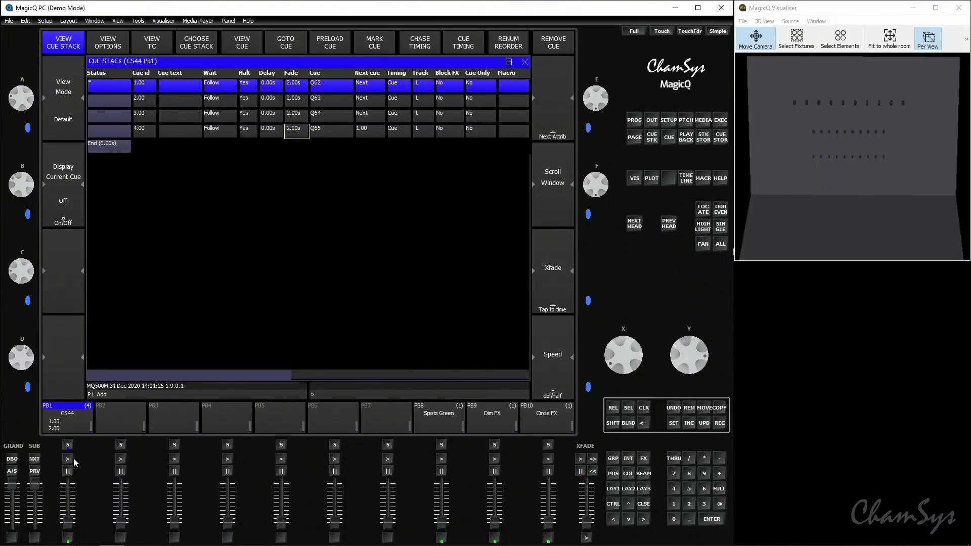
Insert a mark cue between cues 2 and 3 of playback PB1 and set its fade time to 1 second
double_click(67, 445)
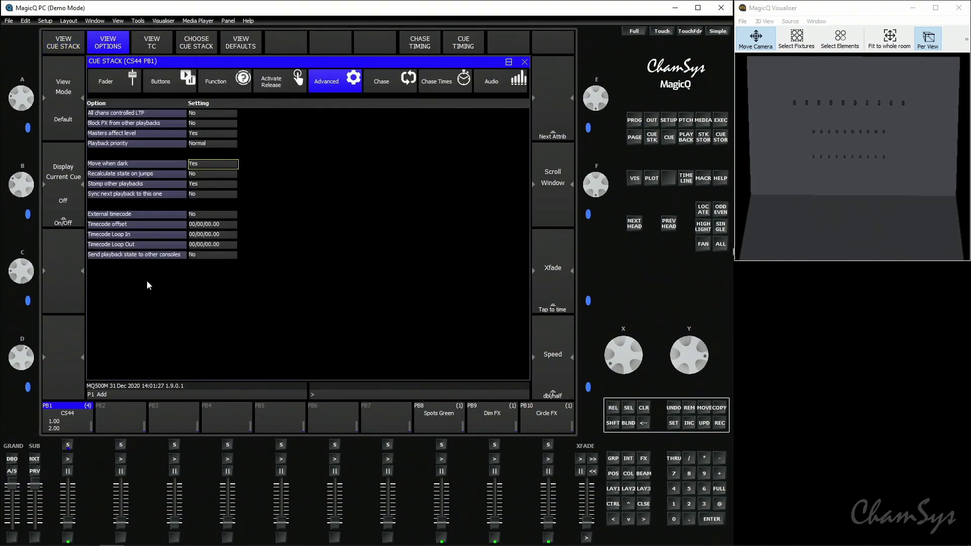
key("Return")
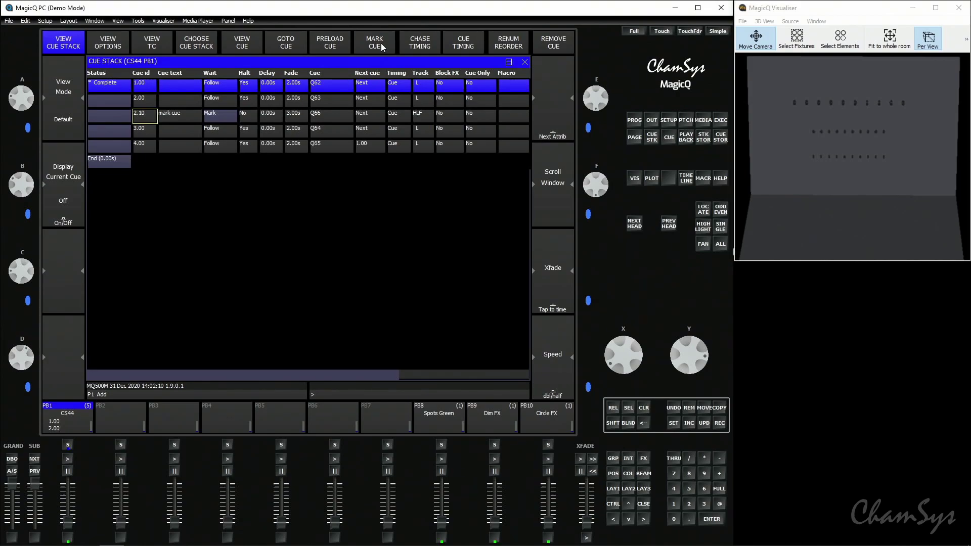
left_click(246, 120)
left_click(415, 120)
left_click(291, 117)
Bring playback PB1 back up and run all its cues to test the mark cue
left_click_drag(67, 522, 68, 473)
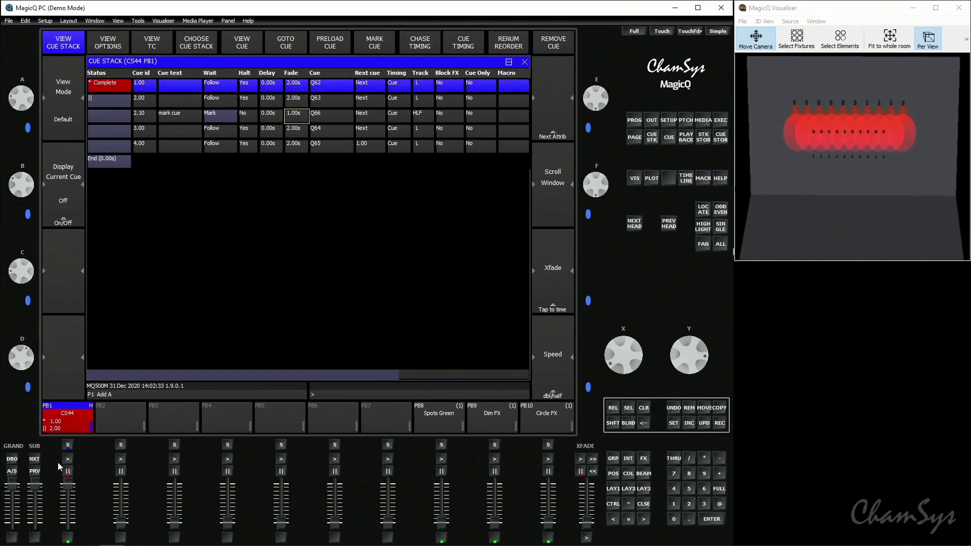
left_click(68, 460)
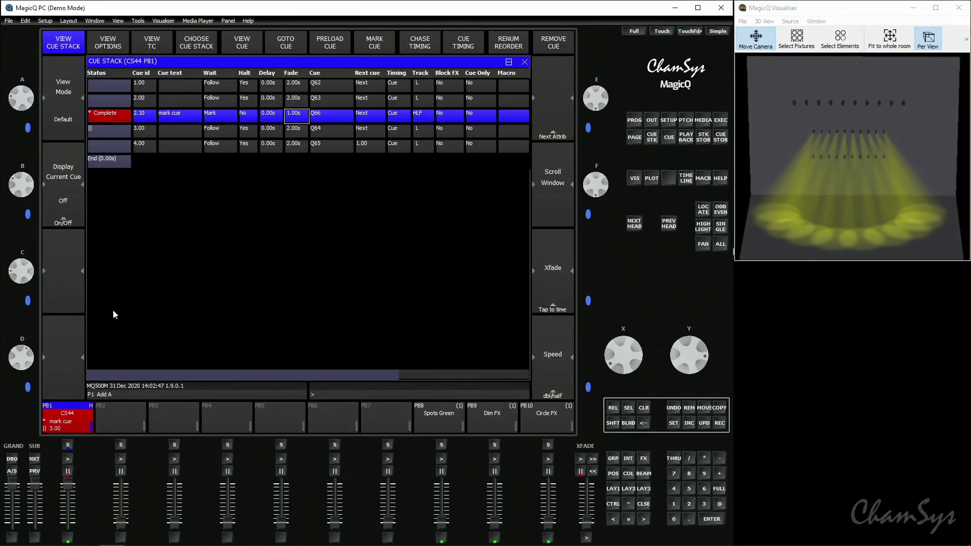
left_click(72, 458)
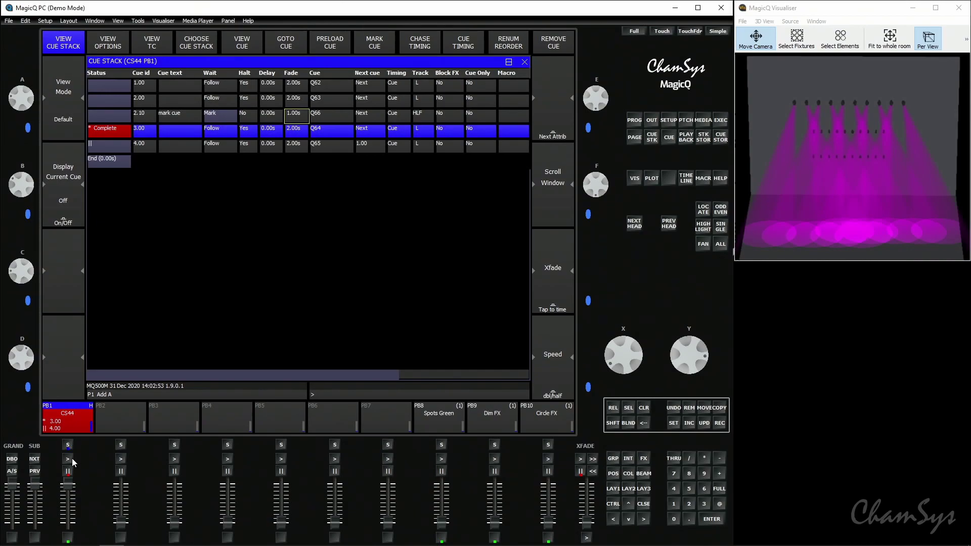
left_click(71, 459)
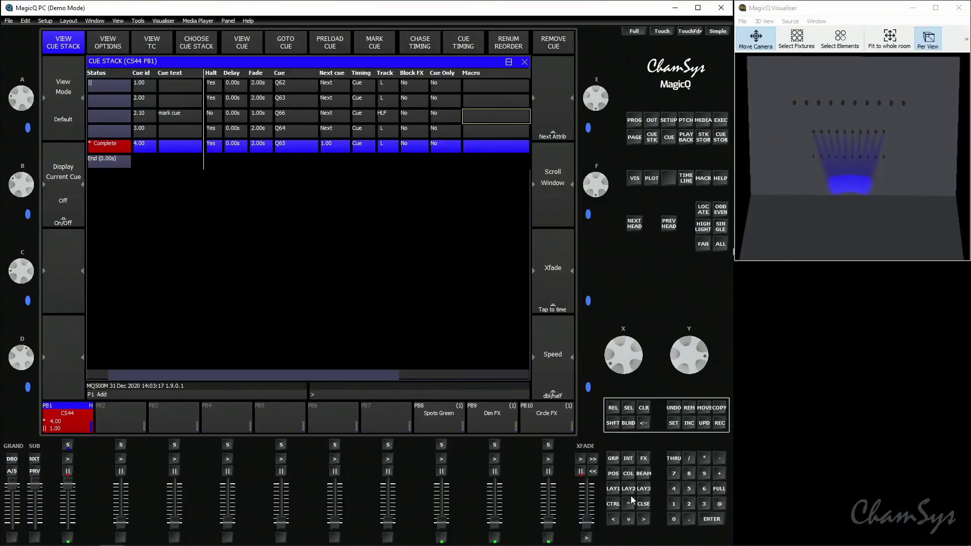
Look up the cue stack macro commands in the MagicQ manual and preview the Circle FX on playback PB10
key("F1")
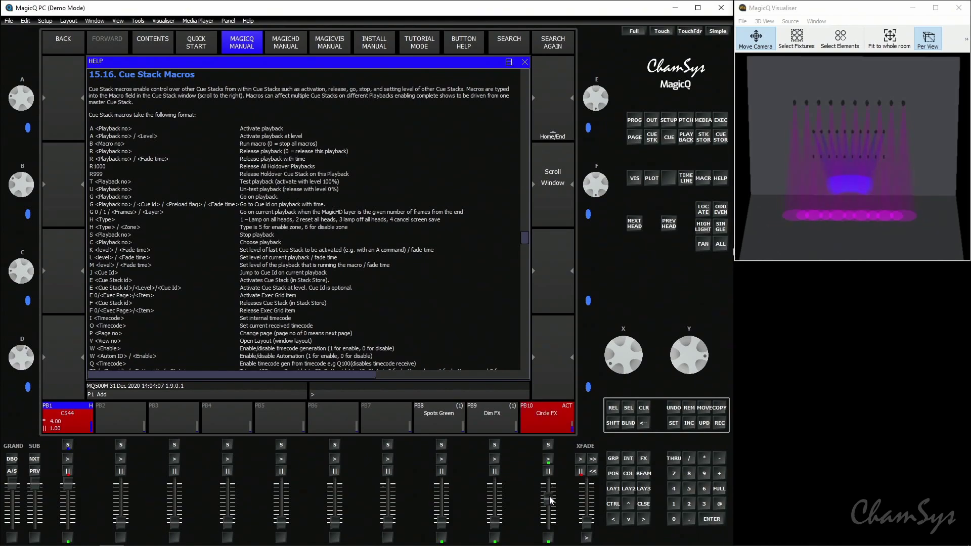
left_click_drag(550, 497, 559, 516)
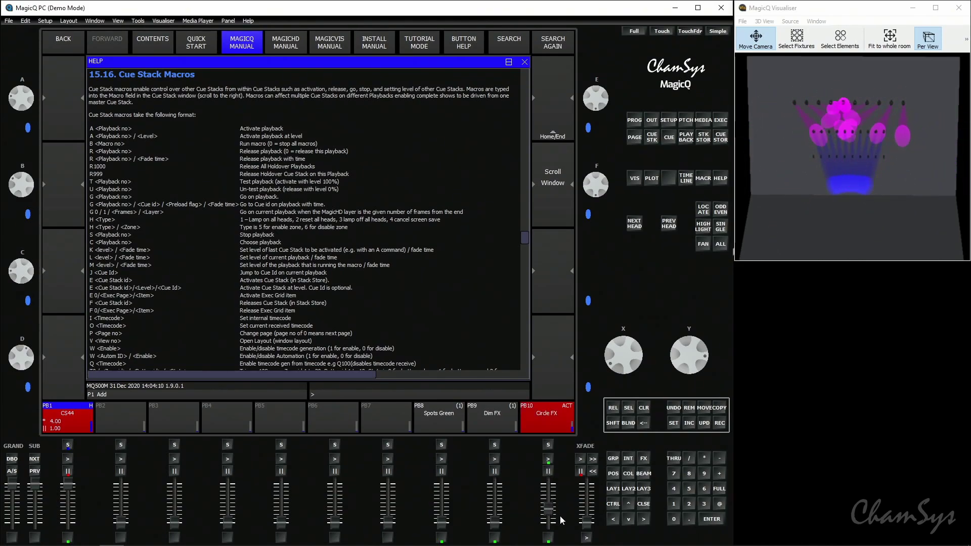
left_click(69, 447)
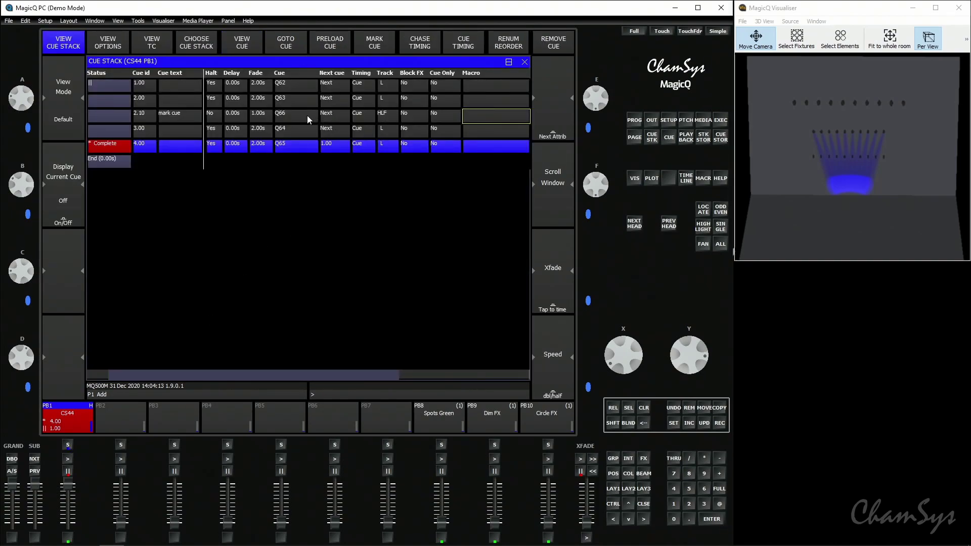
Advance playback PB1 from cue 4 through cue 1 to cue 2
left_click(169, 99)
left_click(68, 463)
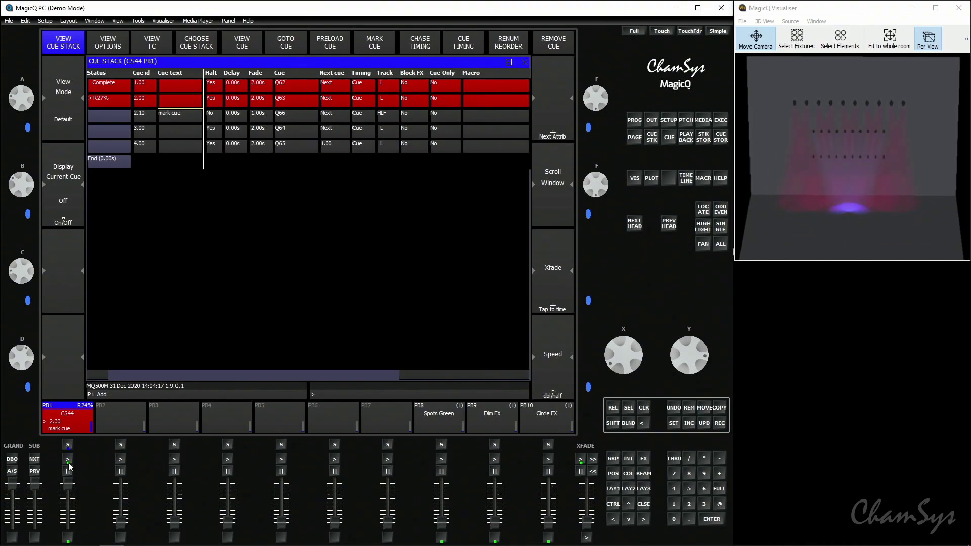
left_click(68, 463)
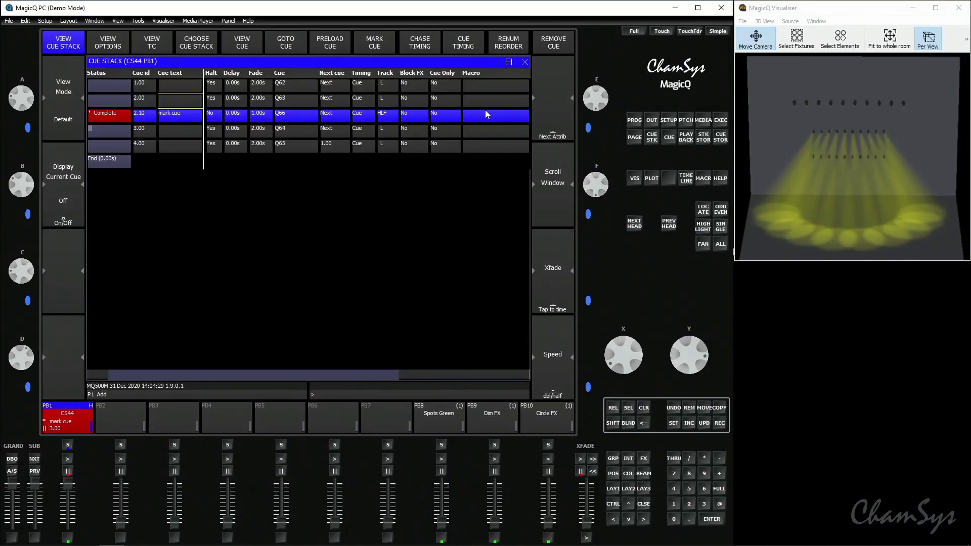
Enter the macro t10 on cue 2 and the macro u10 on cue 3 of the PB1 cue stack
left_click(496, 101)
key("Down")
key("Down")
type("u10")
key("Return")
Run playback PB1 through cues 4, 1, 2 and 3 to test the macros that control PB10
left_click(68, 459)
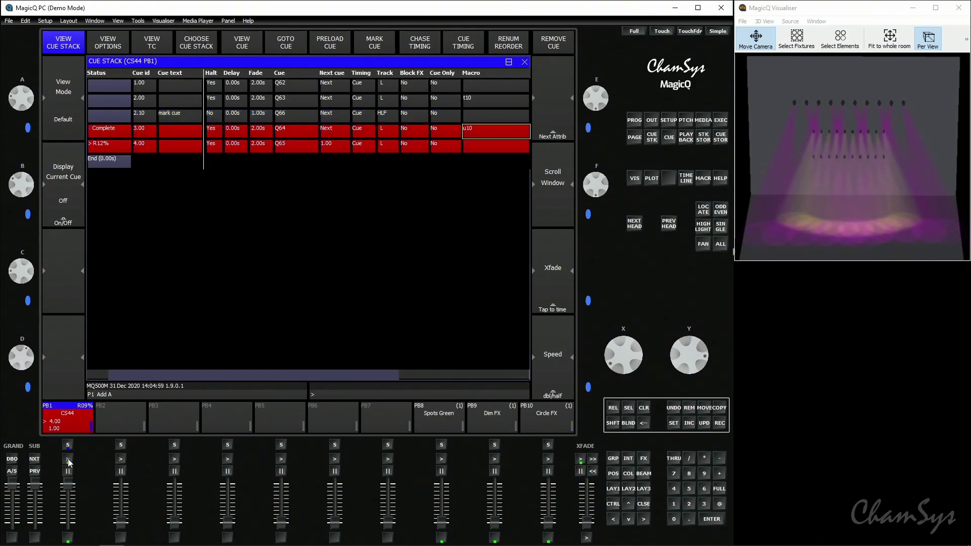
left_click(67, 459)
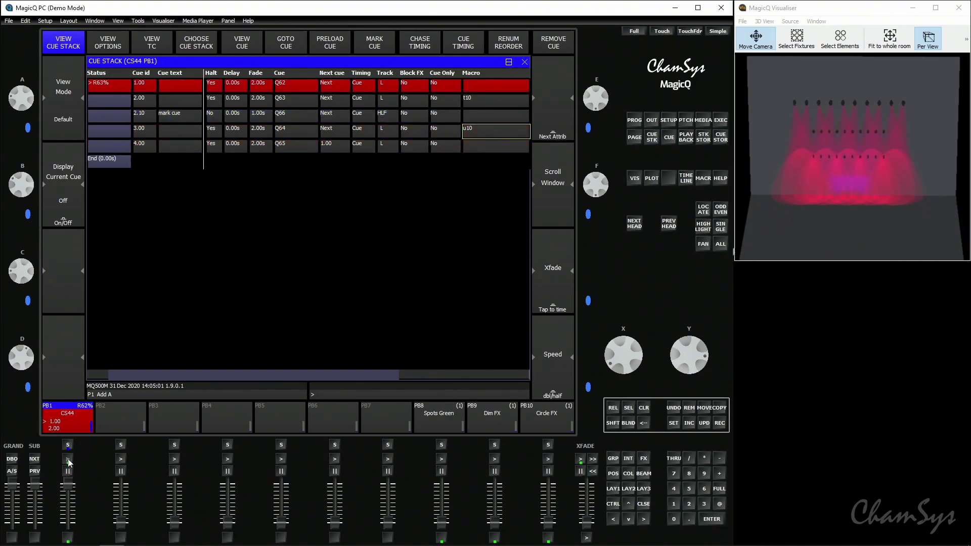
left_click(68, 459)
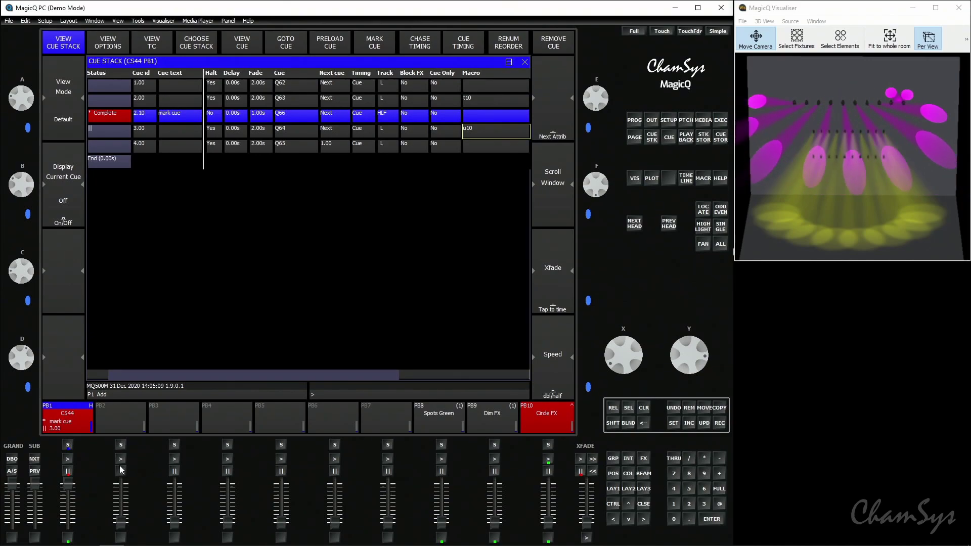
left_click(68, 460)
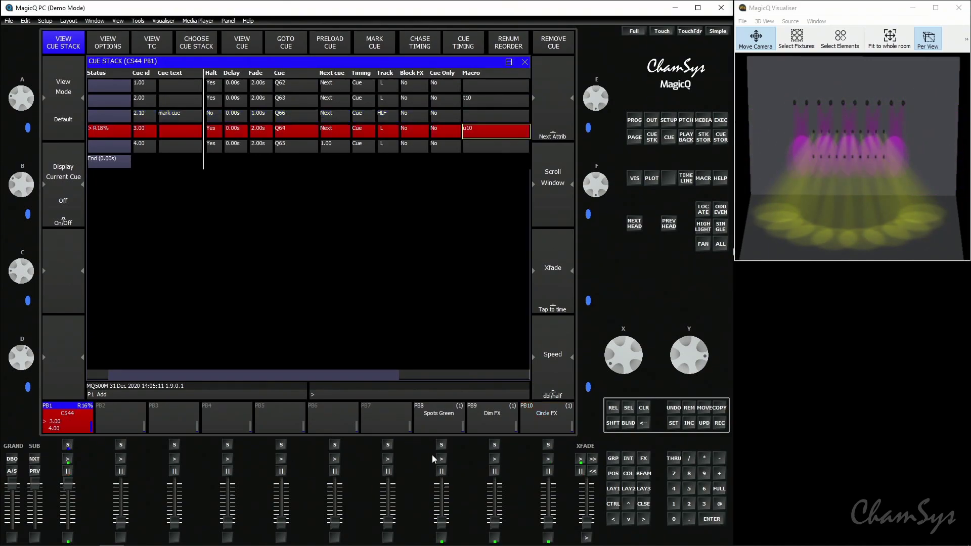